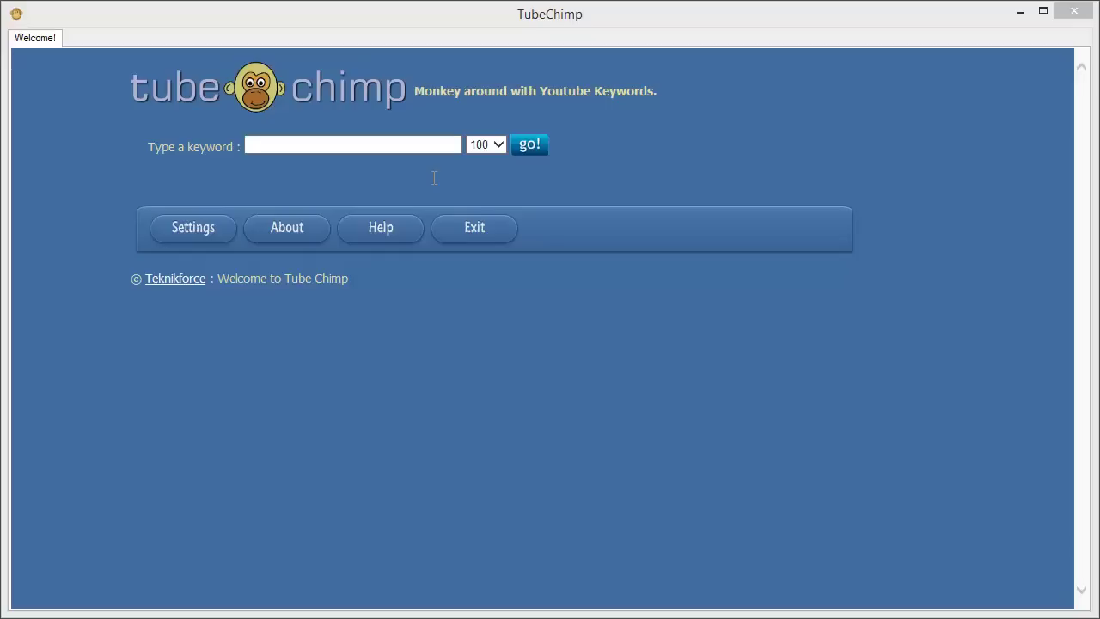
Search for 100 keywords related to "android apps" and look through the found keywords down to the shortlist area
click(435, 144)
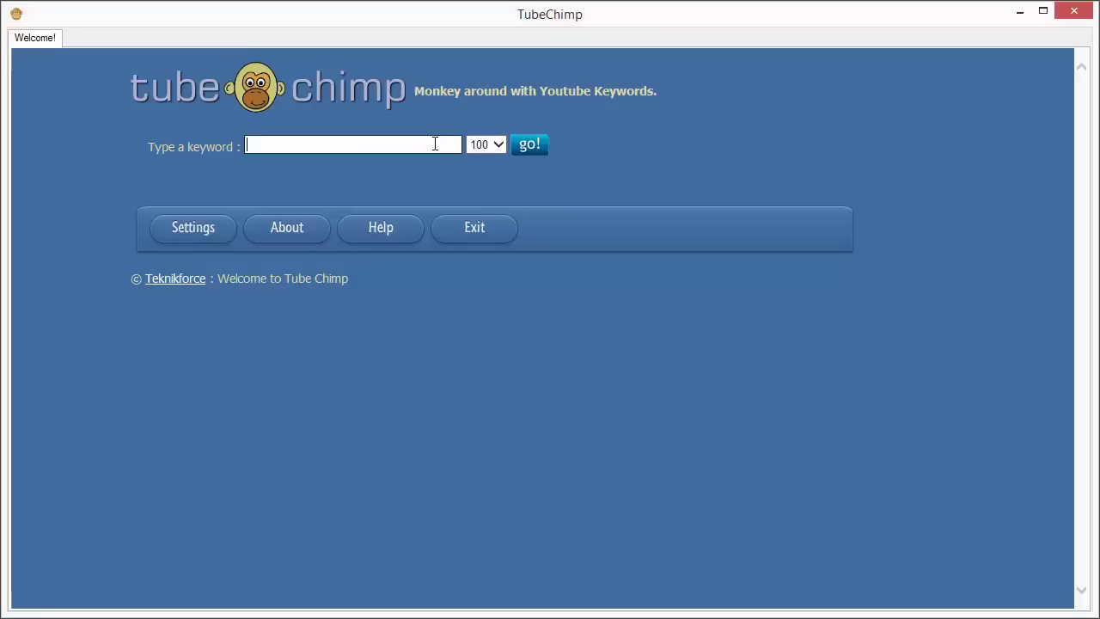
text(android apps)
click(530, 145)
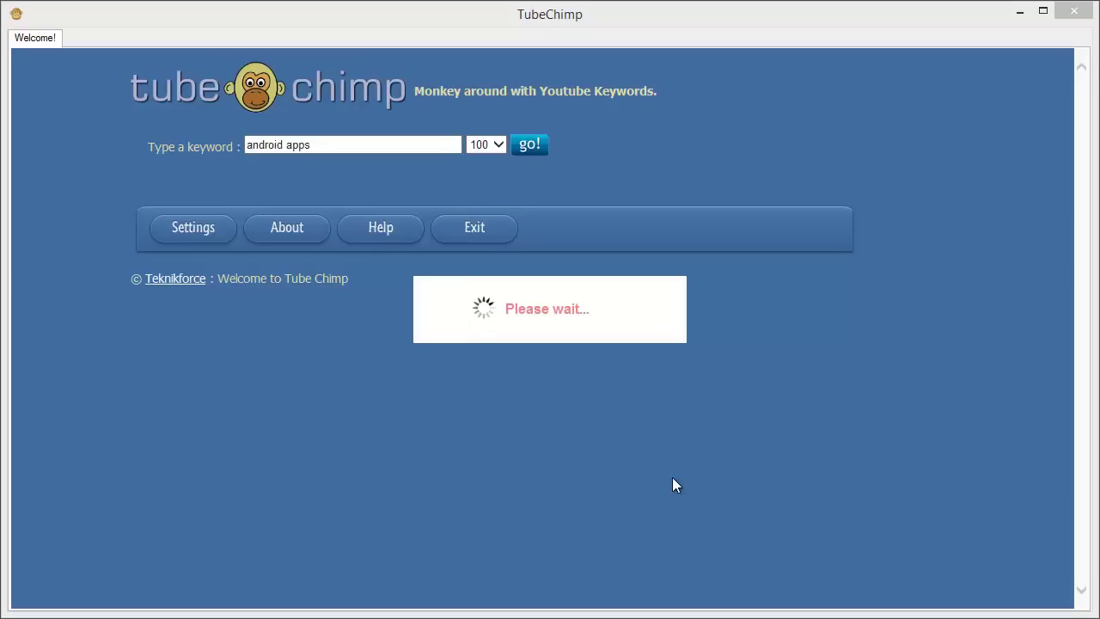
scroll(763, 404, down, 15)
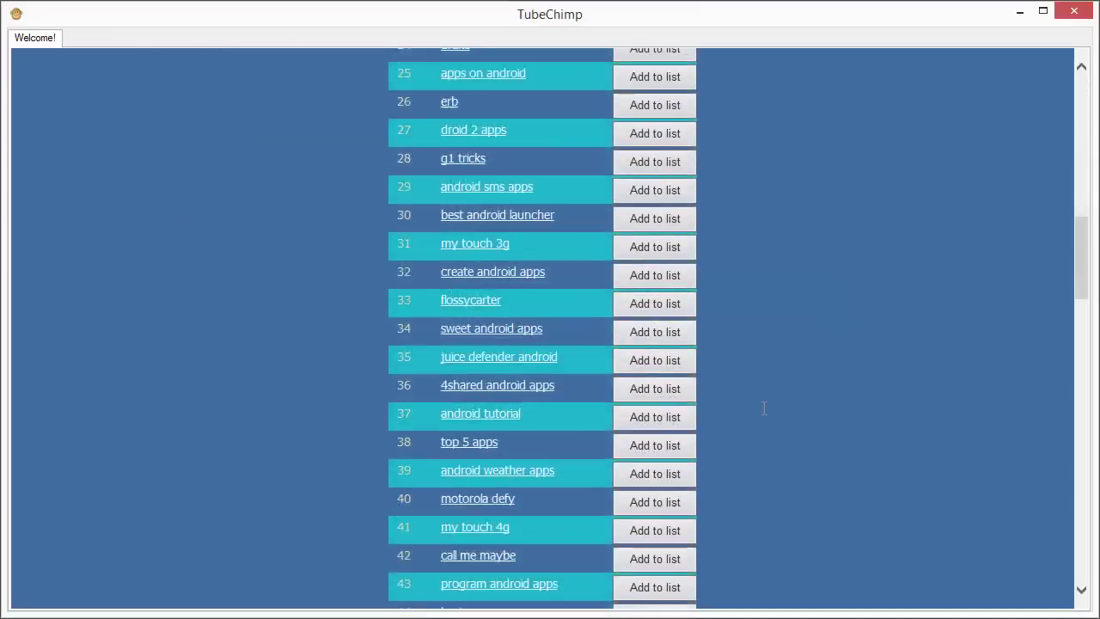
scroll(763, 409, down, 10)
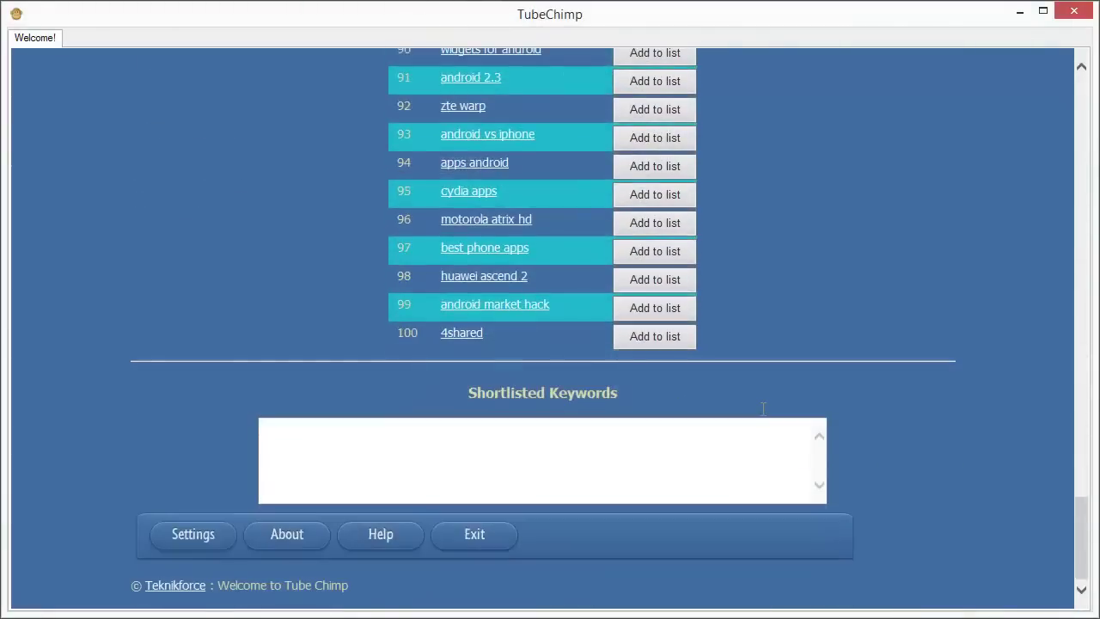
scroll(763, 409, up, 4)
scroll(763, 409, down, 5)
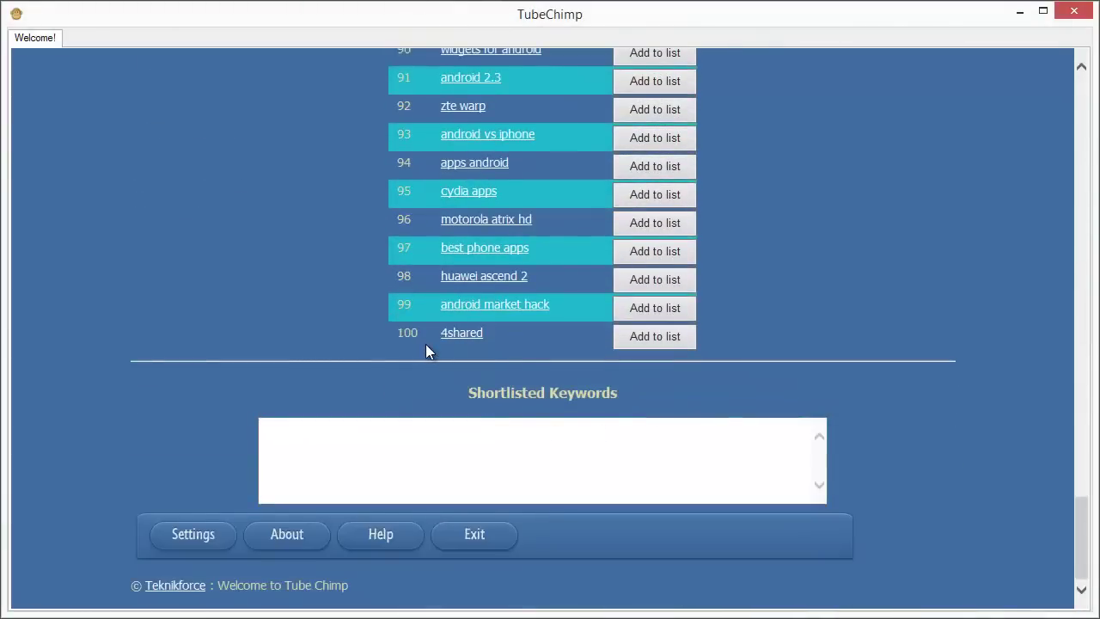
Add the found keywords "4shared android apps" and "juice defender android" to the shortlist and check the shortlisted text
scroll(427, 351, up, 12)
scroll(631, 337, up, 5)
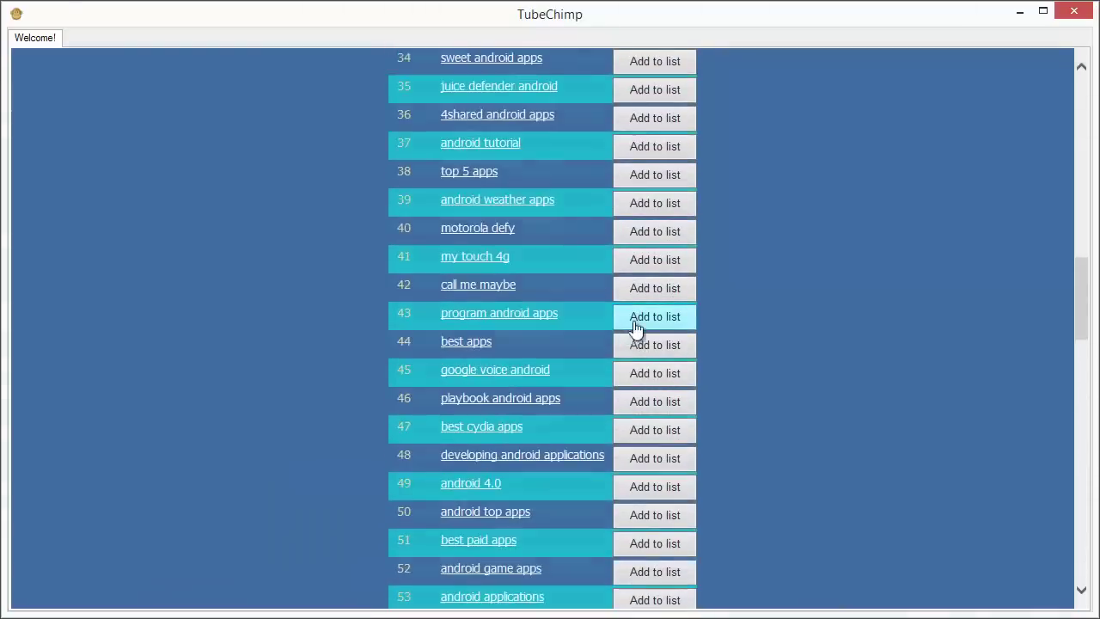
click(650, 288)
click(679, 260)
scroll(825, 393, down, 15)
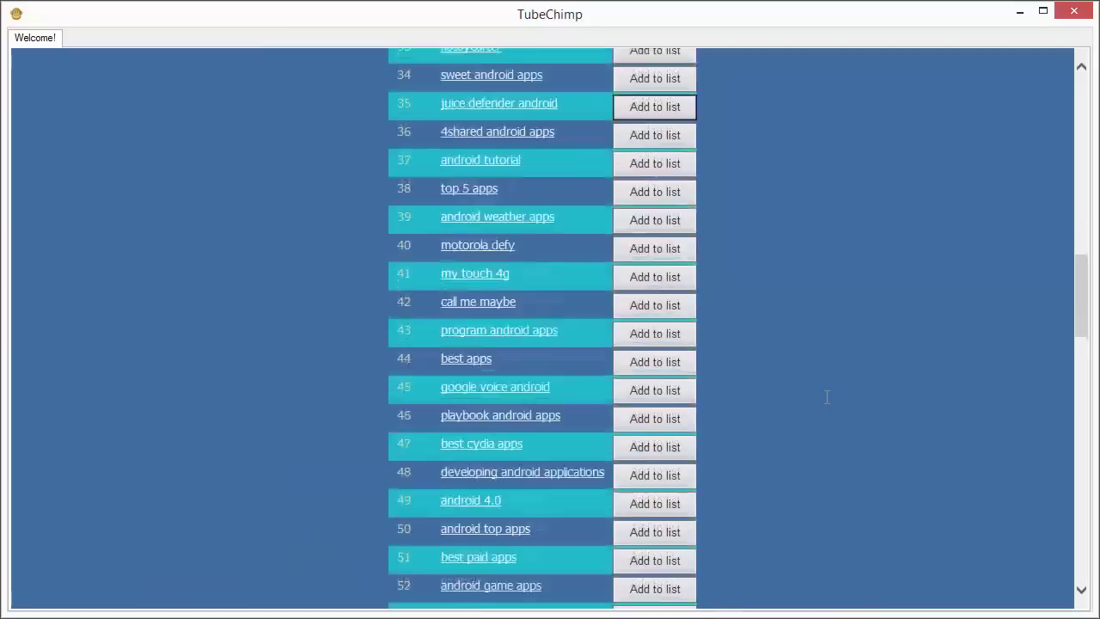
key(ctrl+a)
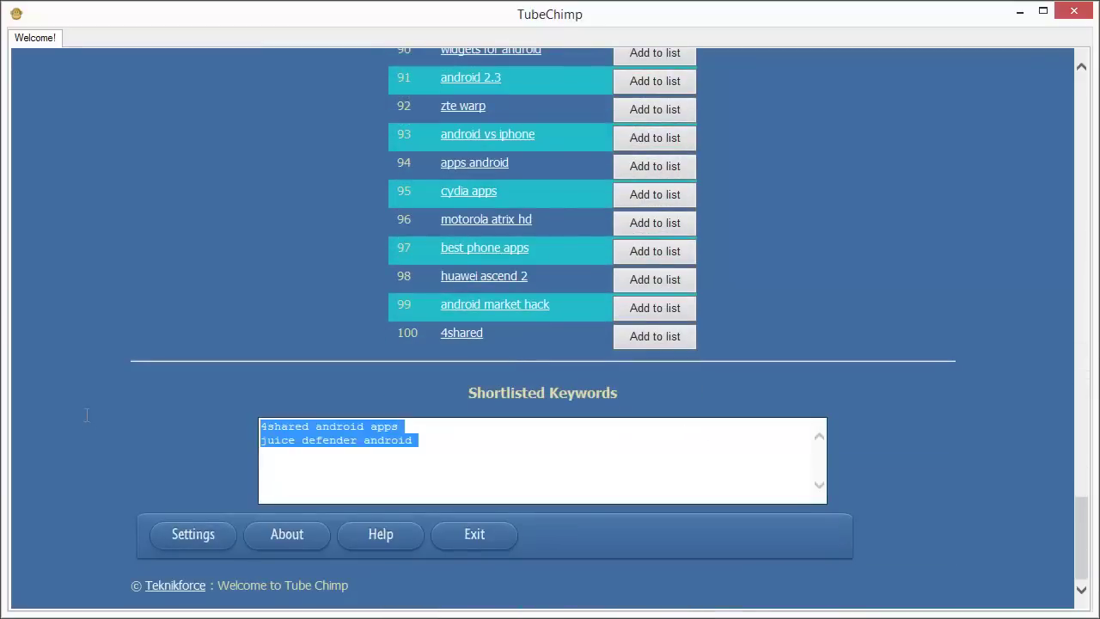
click(1001, 435)
Review the shortlisted keywords and browse the list of keywords found for "android apps"
scroll(892, 508, up, 5)
scroll(891, 509, up, 8)
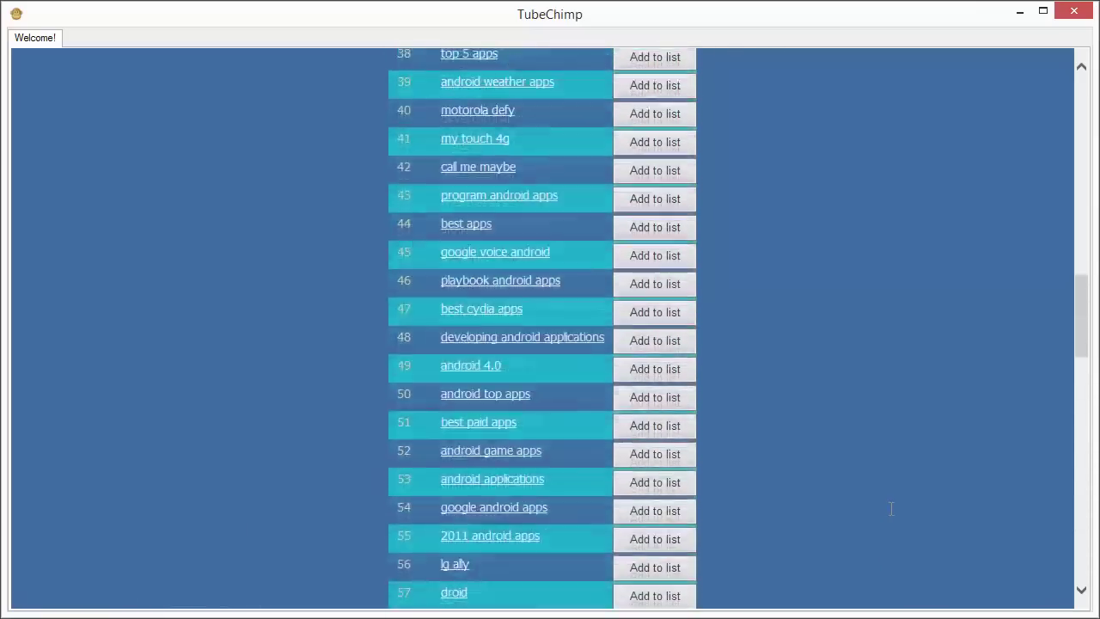
scroll(891, 510, down, 15)
key(ctrl+a)
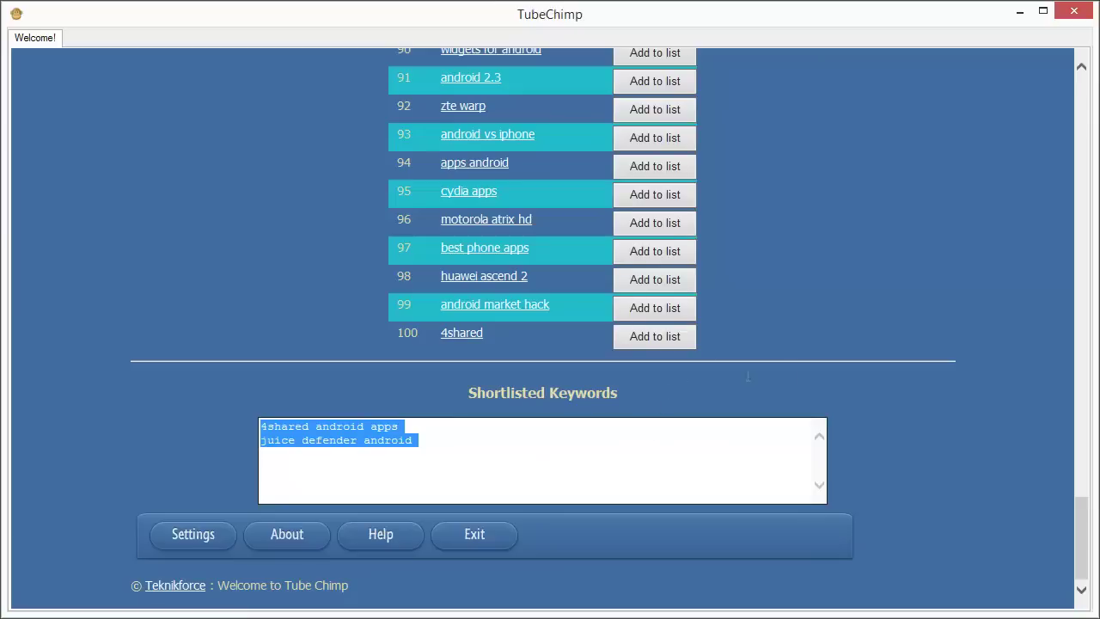
scroll(801, 436, up, 15)
scroll(802, 435, up, 8)
scroll(802, 436, down, 6)
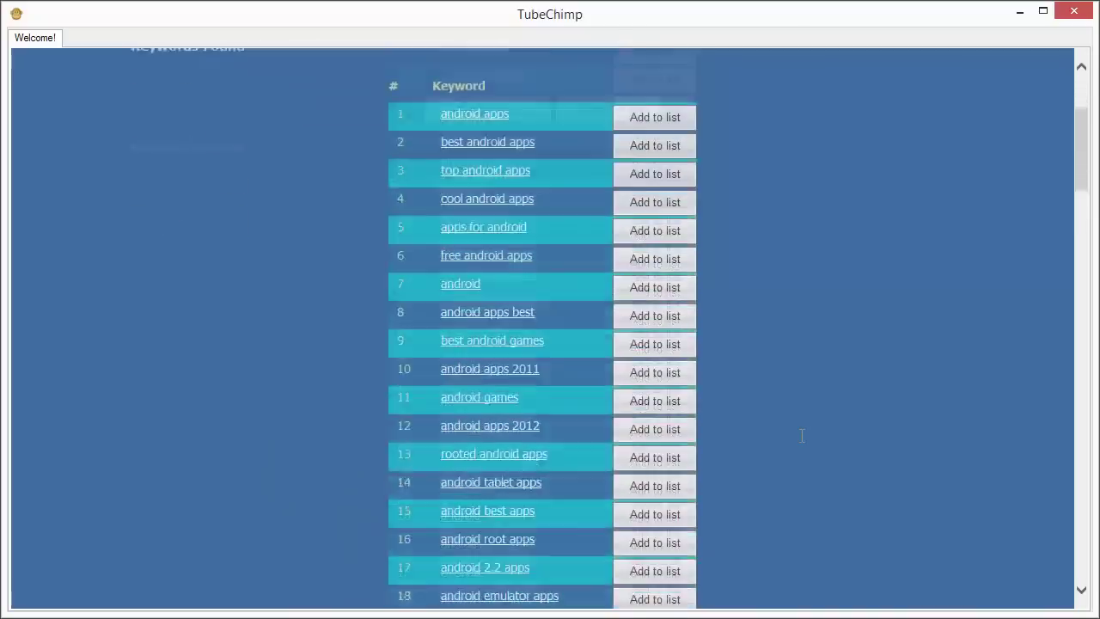
scroll(802, 436, down, 4)
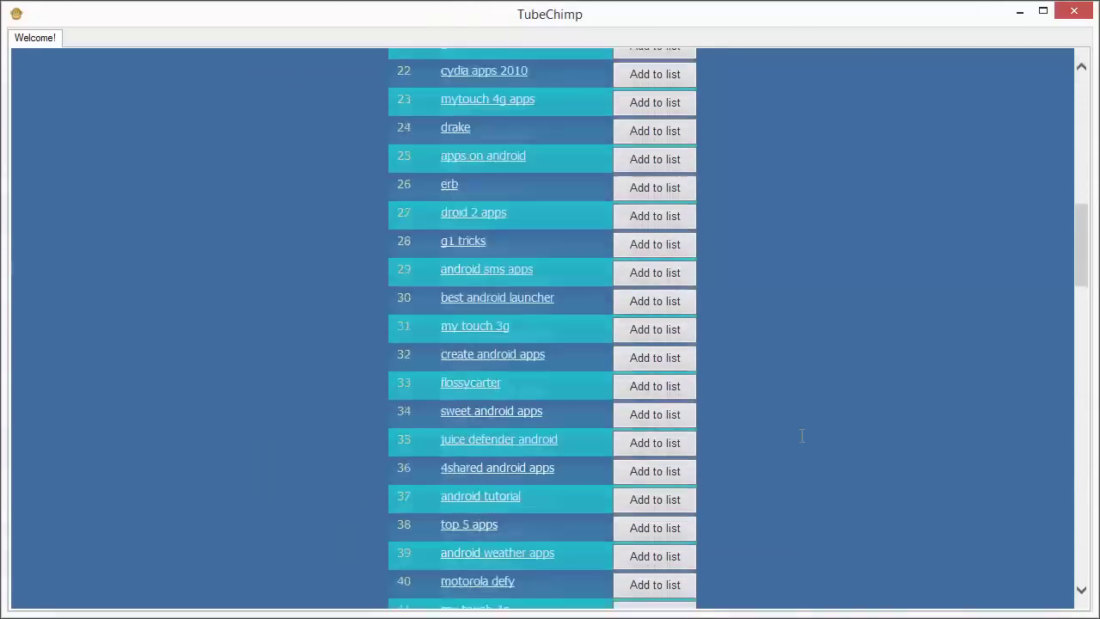
scroll(802, 436, down, 6)
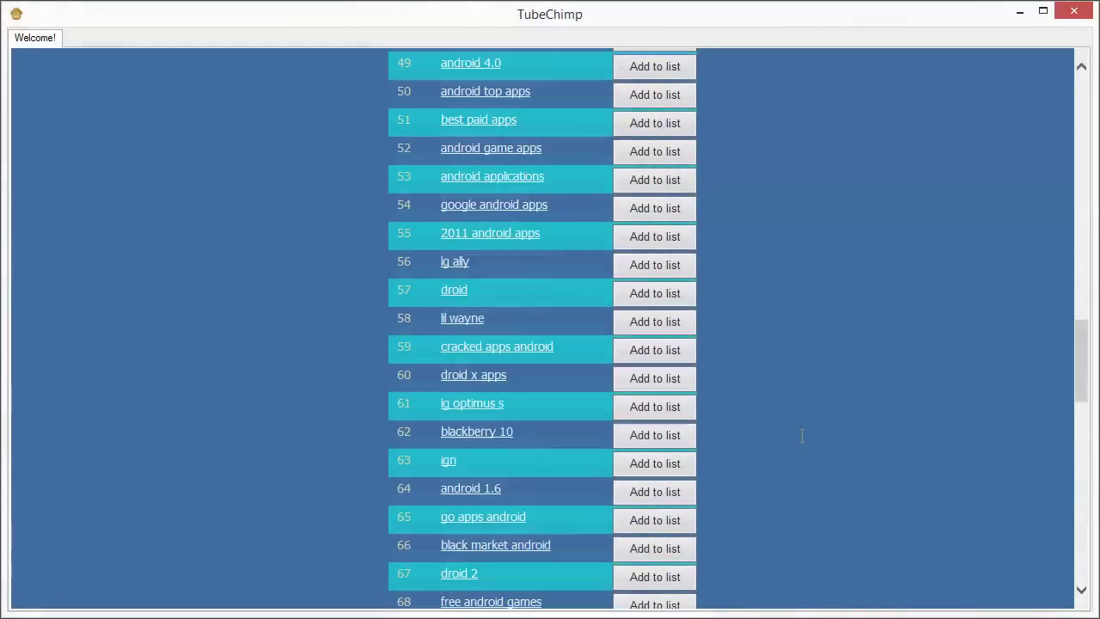
Show the videos found for "android apps" and examine the views and likes of the first video
scroll(801, 436, up, 15)
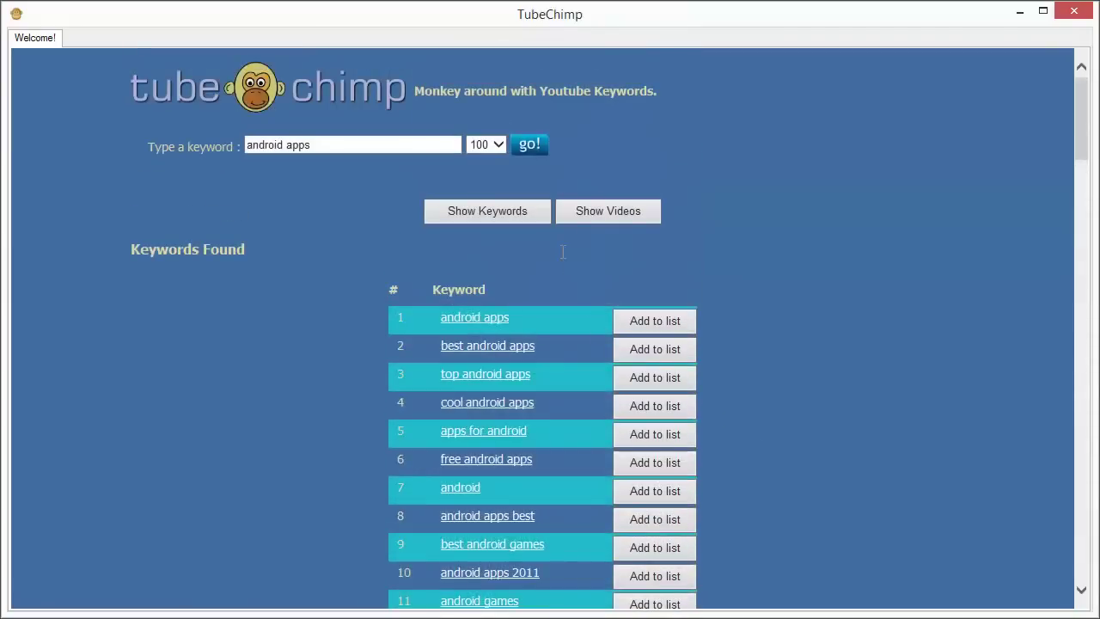
click(608, 220)
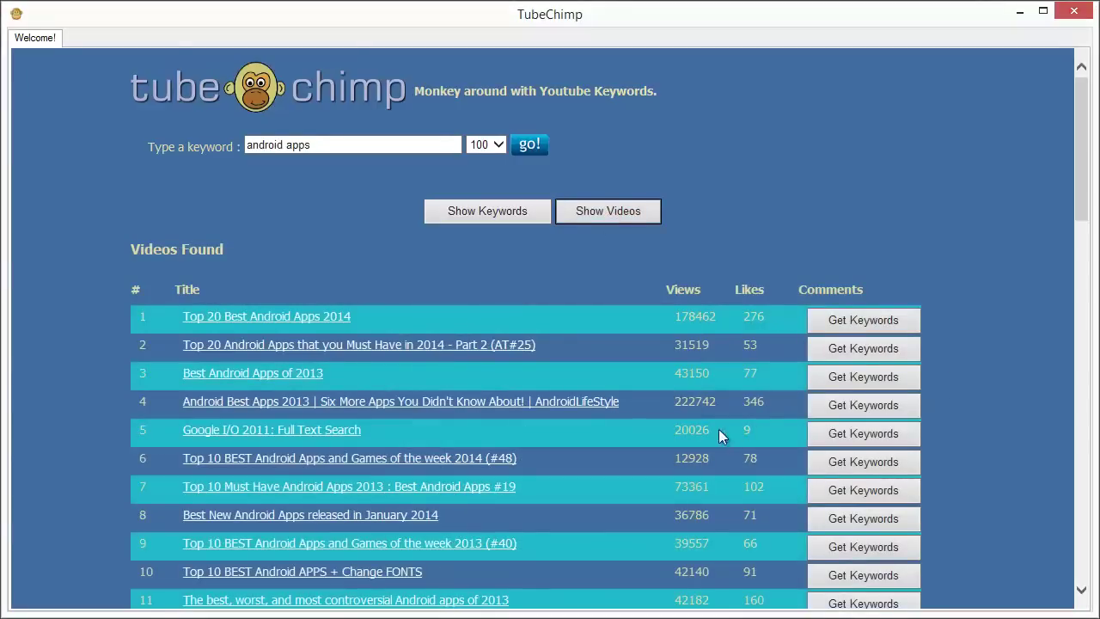
scroll(719, 433, down, 3)
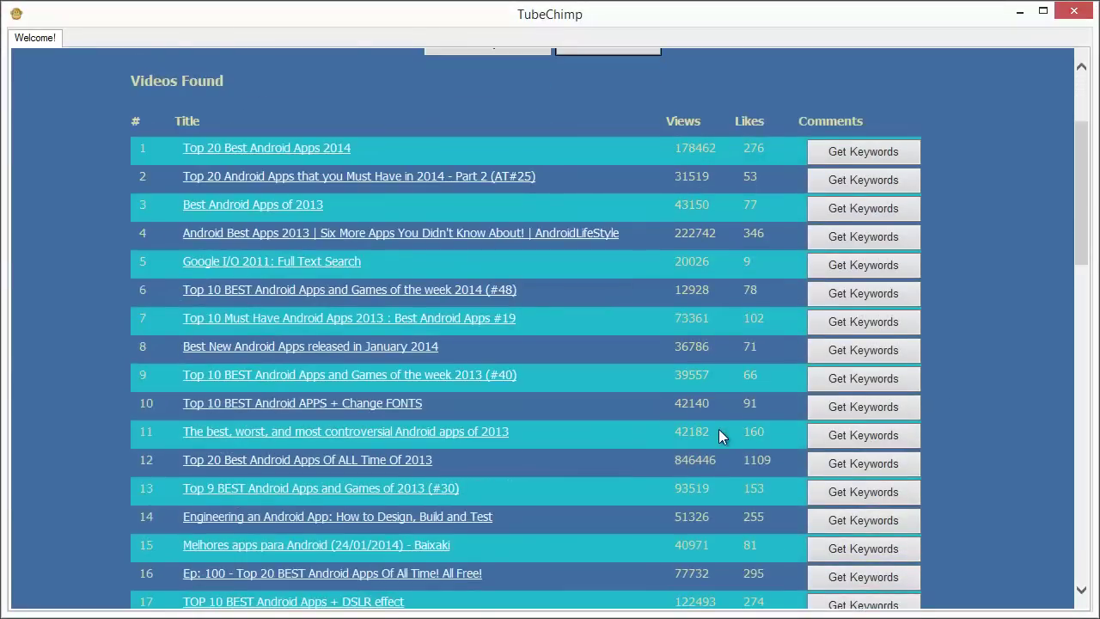
scroll(719, 428, down, 2)
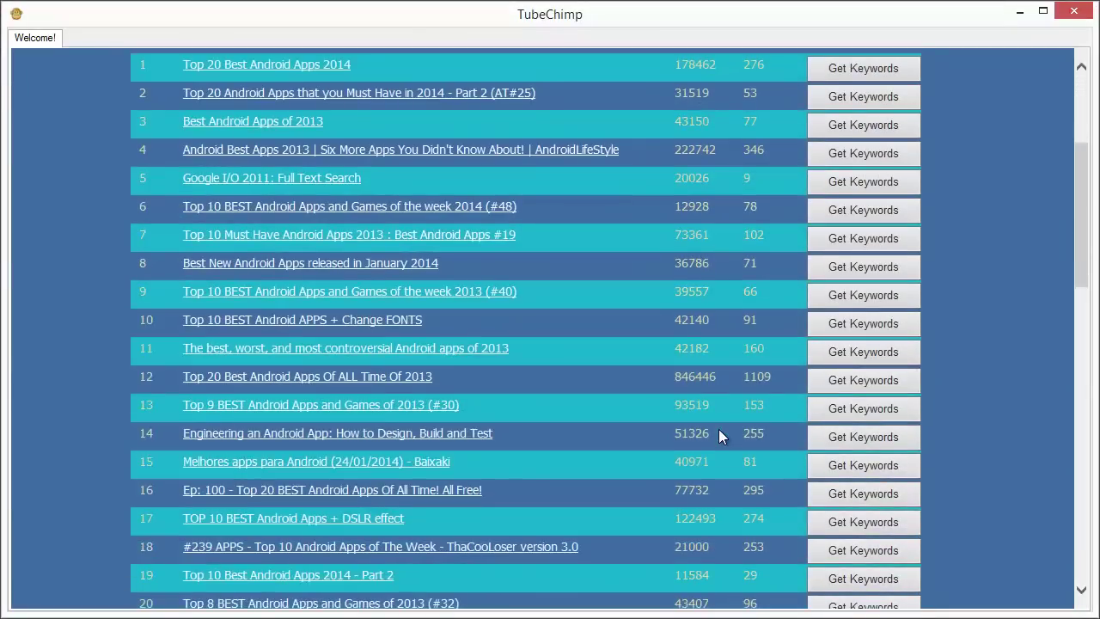
scroll(719, 429, up, 3)
drag(676, 232, 753, 232)
double_click(752, 232)
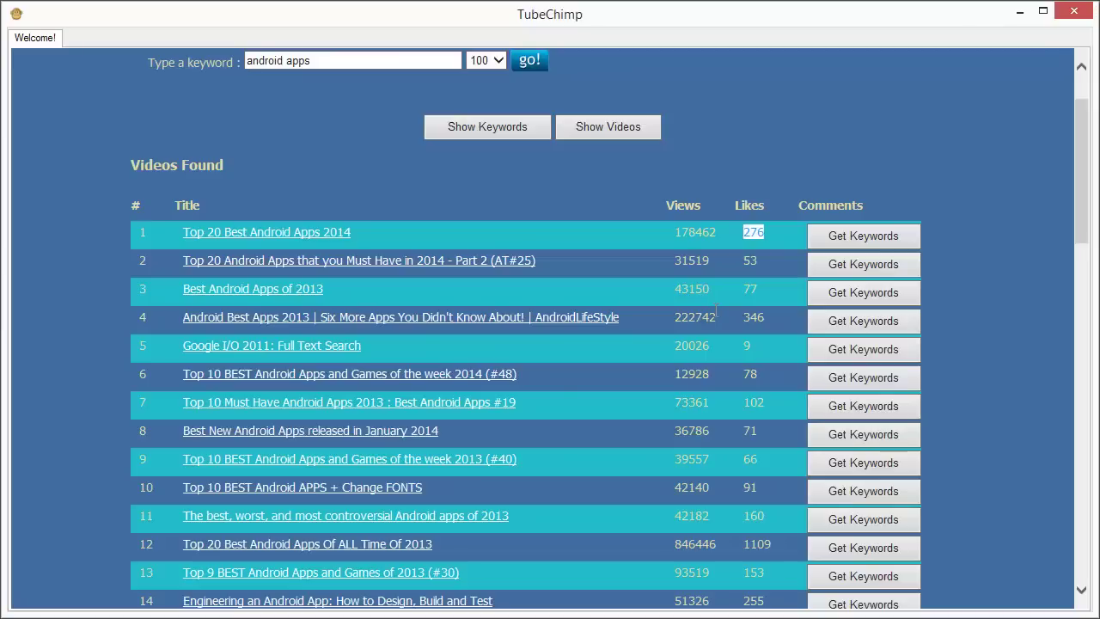
click(735, 251)
drag(681, 230, 715, 233)
click(740, 237)
Get the keywords of the video "Top 20 Best Android Apps 2014" and look through them
click(832, 241)
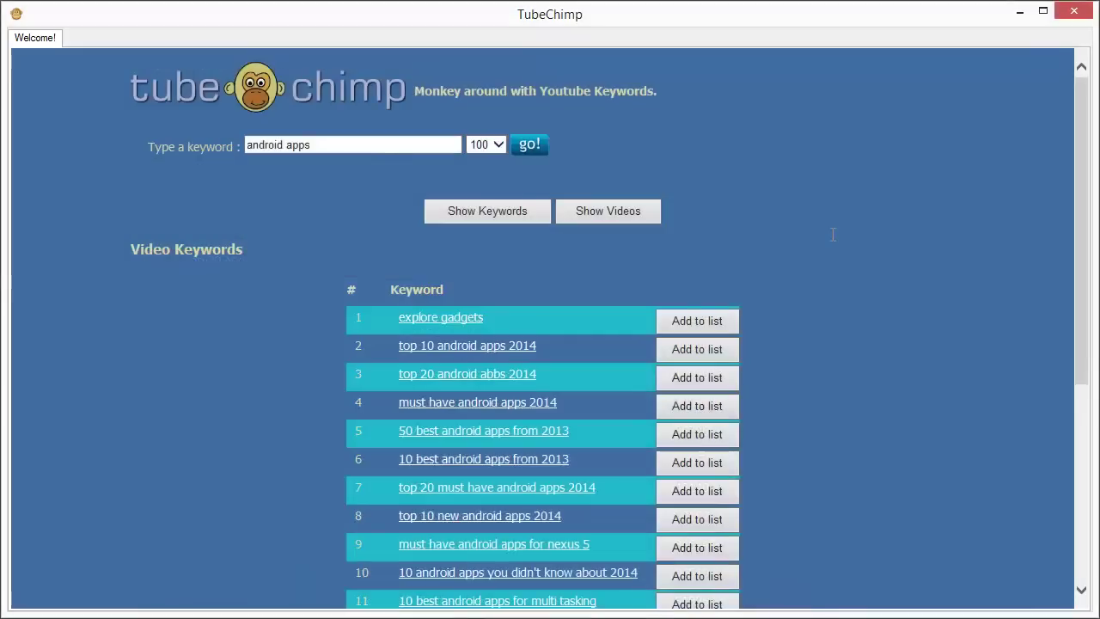
scroll(833, 340, down, 3)
scroll(475, 388, up, 3)
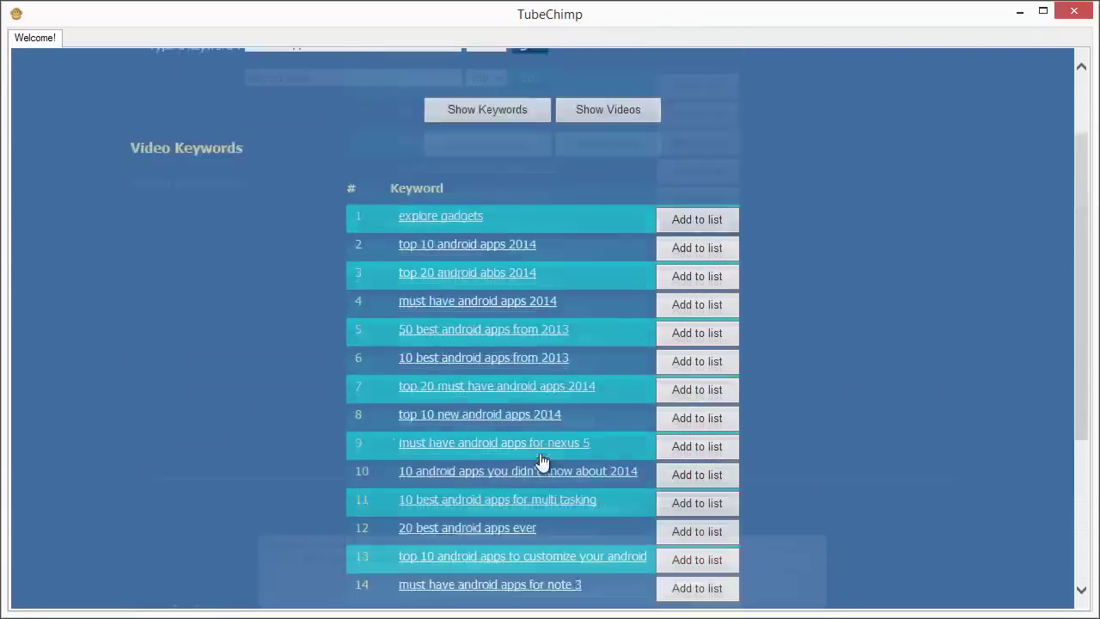
scroll(471, 378, down, 1)
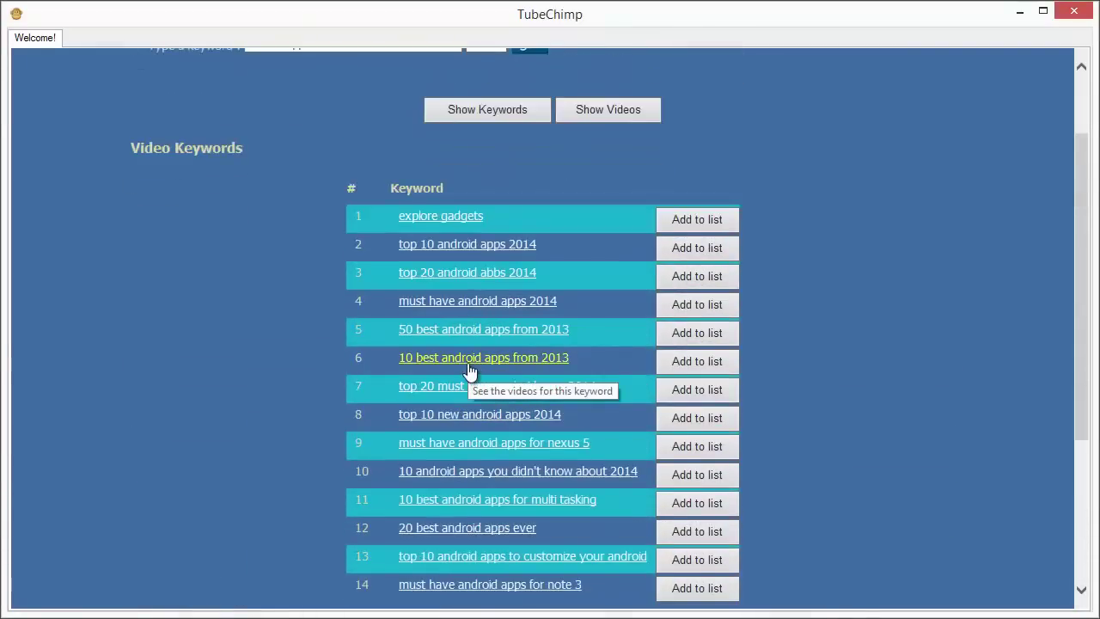
scroll(470, 371, down, 1)
scroll(469, 373, down, 1)
scroll(493, 417, up, 2)
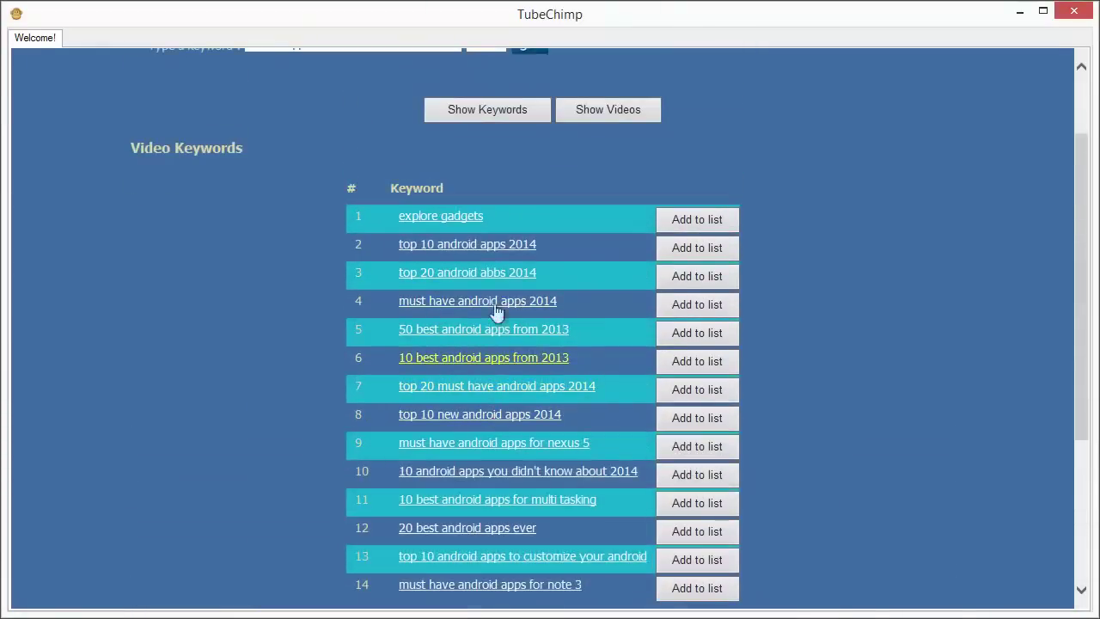
scroll(481, 272, down, 1)
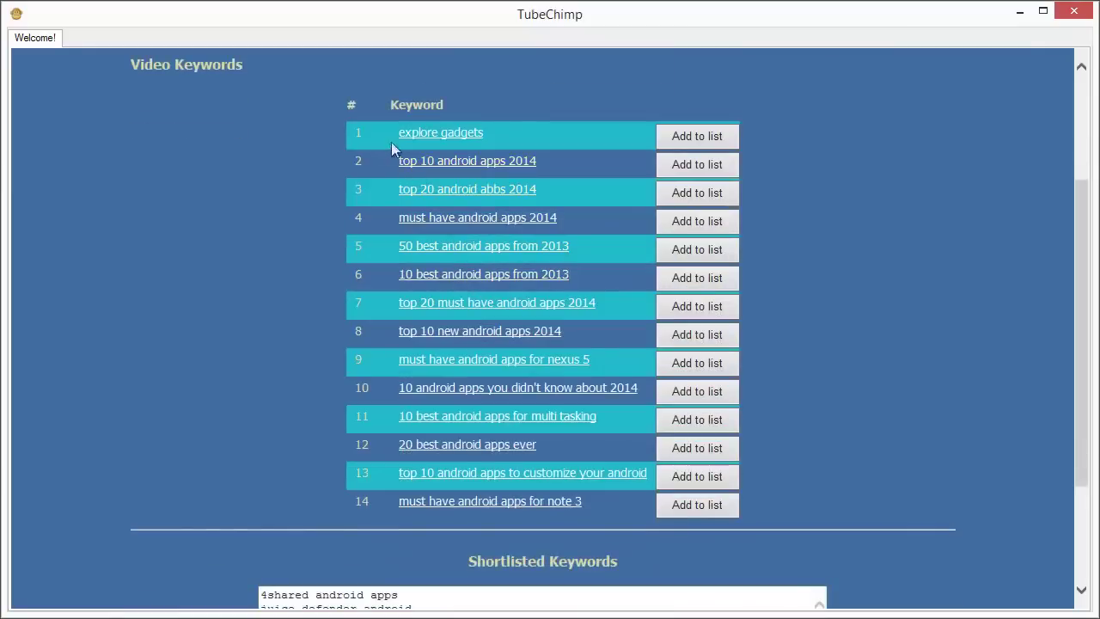
Add video keywords 2, 4, 7, 9 and 11, from "top 10 android apps 2014" to "10 best android apps for multi tasking", to the shortlist and review it
click(694, 164)
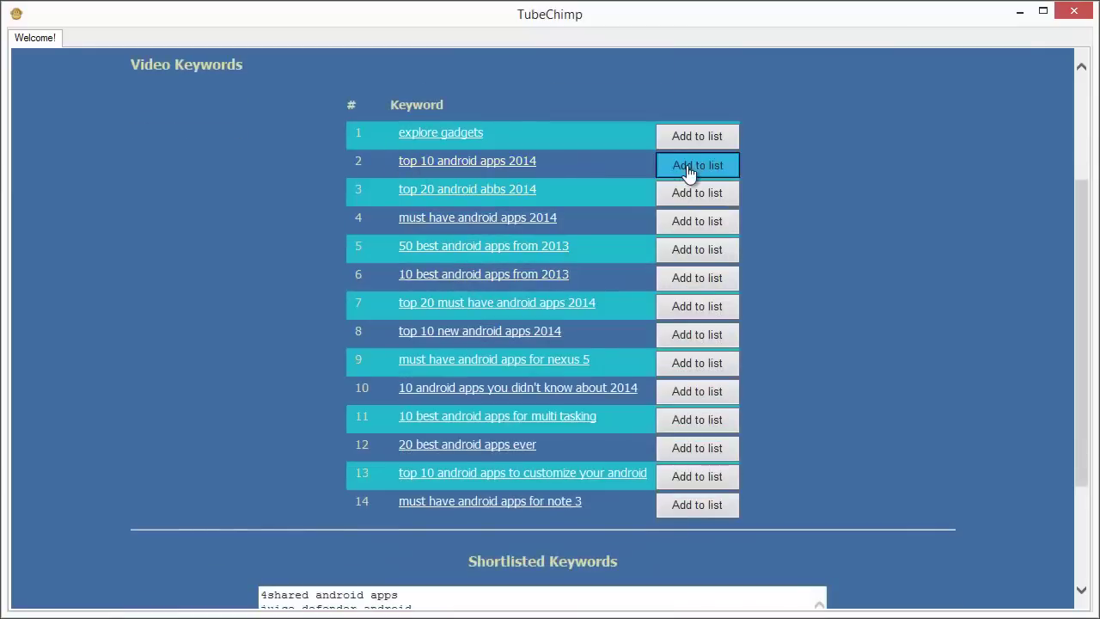
click(695, 225)
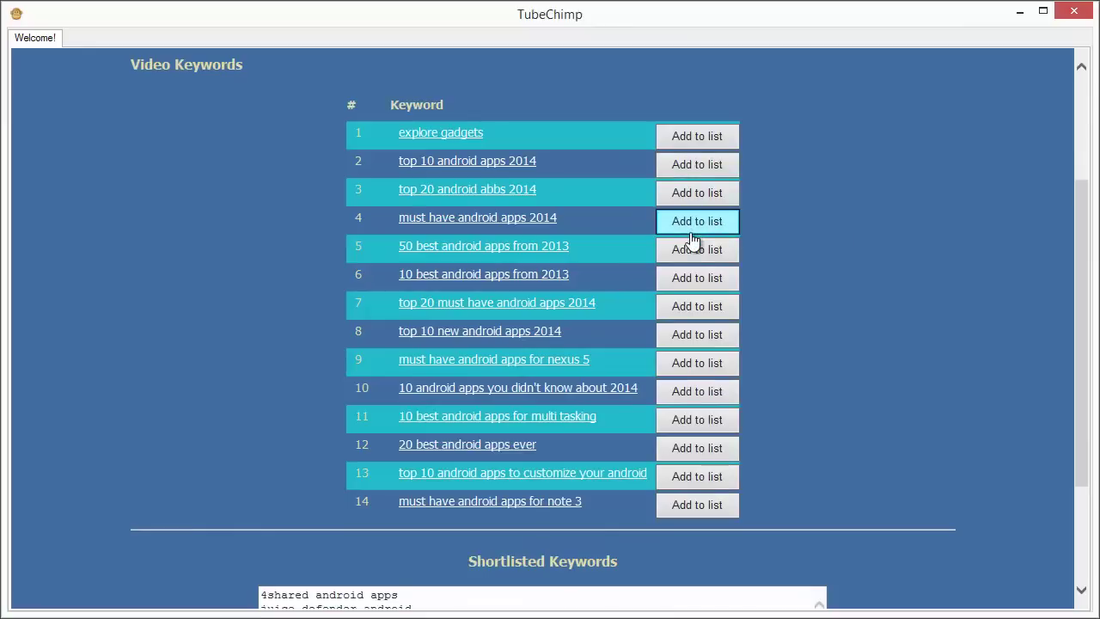
click(690, 279)
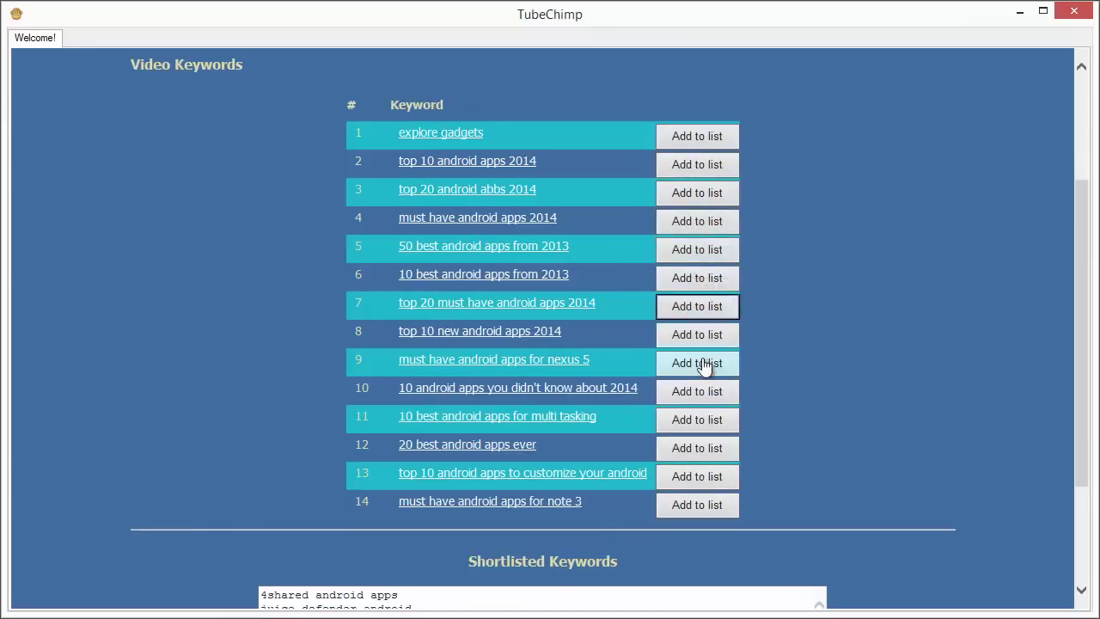
click(717, 422)
scroll(560, 436, down, 3)
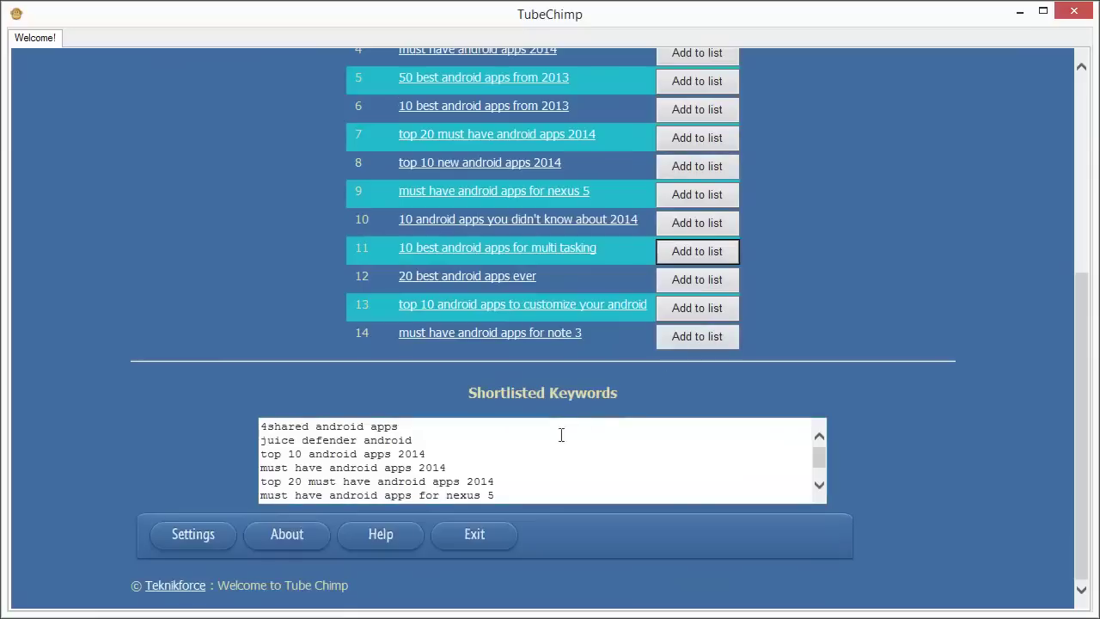
scroll(701, 444, down, 1)
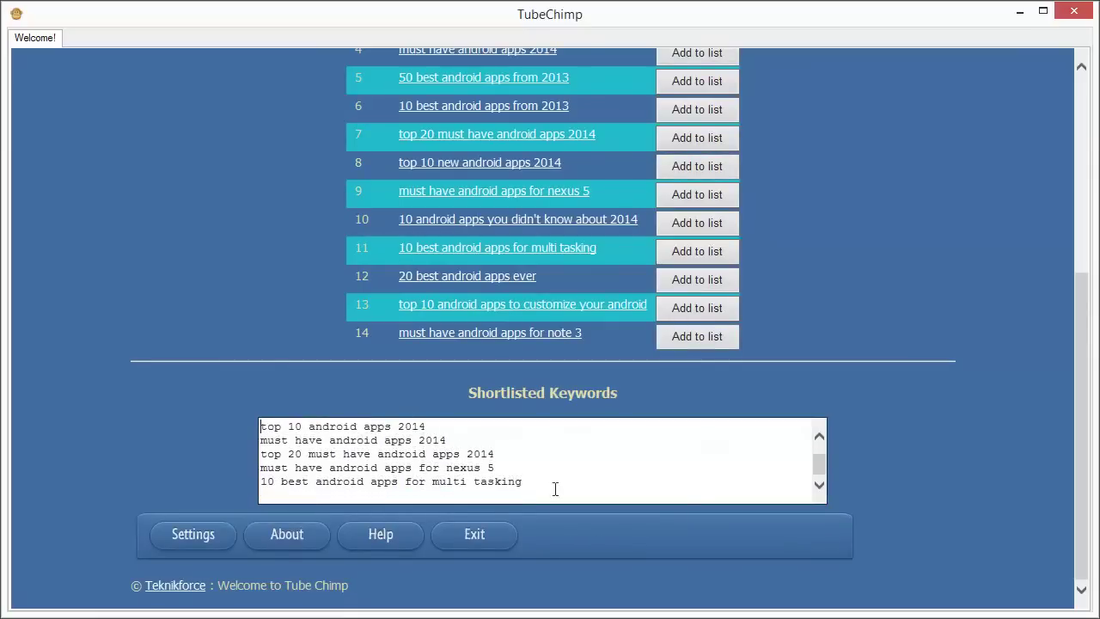
drag(555, 486, 181, 408)
click(536, 461)
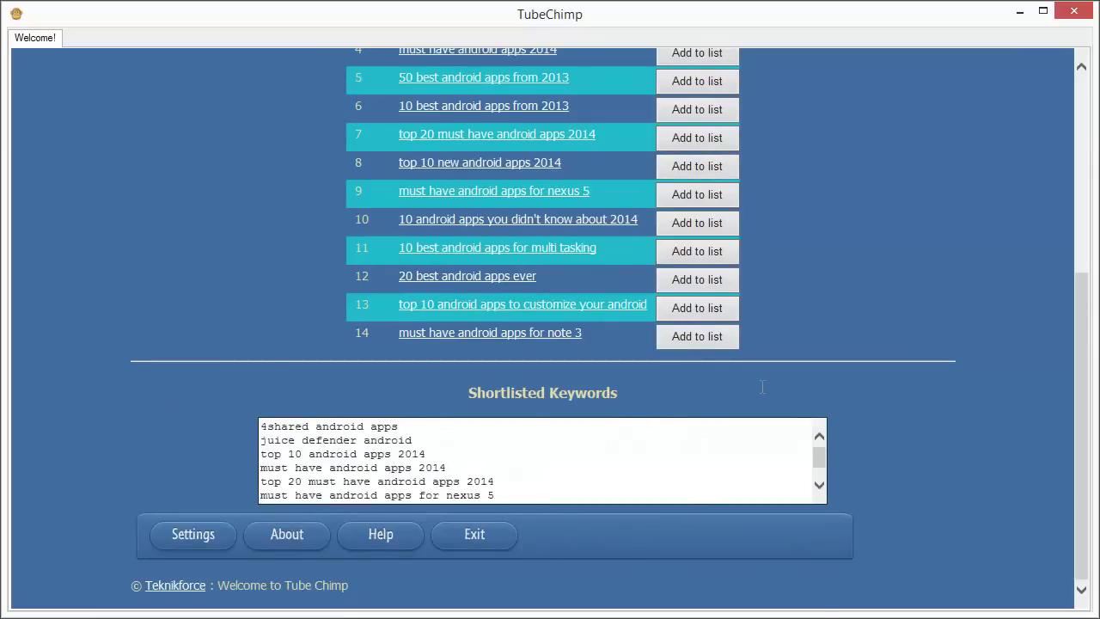
Return to the found videos and get the keywords of "Top 10 BEST Android Apps and Games of the week 2014 (#48)"
scroll(730, 380, up, 4)
scroll(731, 381, up, 2)
click(585, 213)
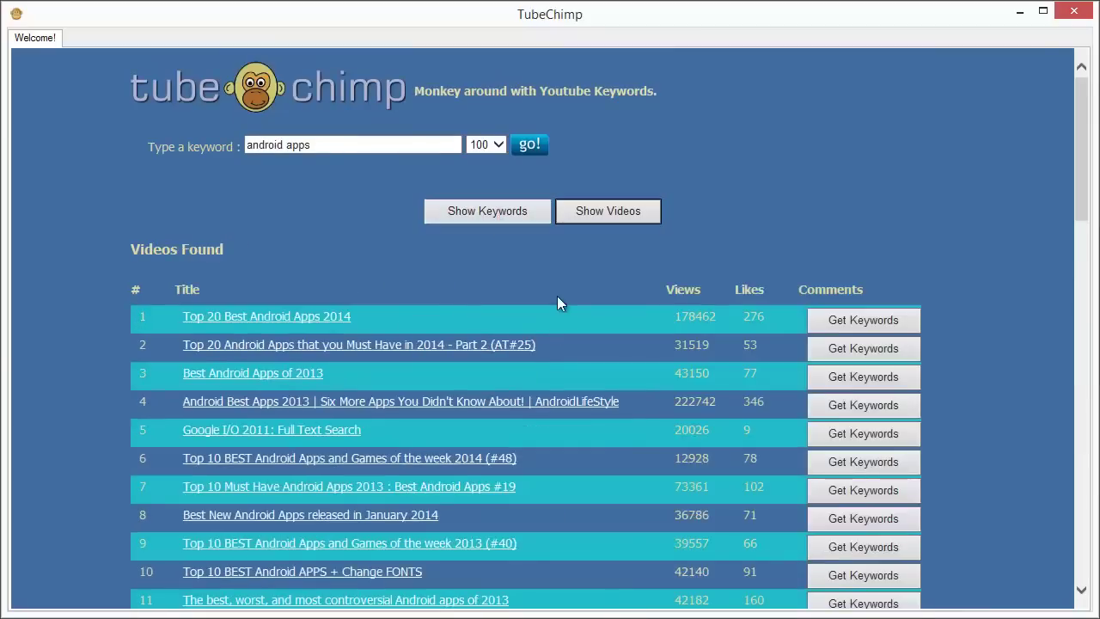
scroll(555, 299, down, 3)
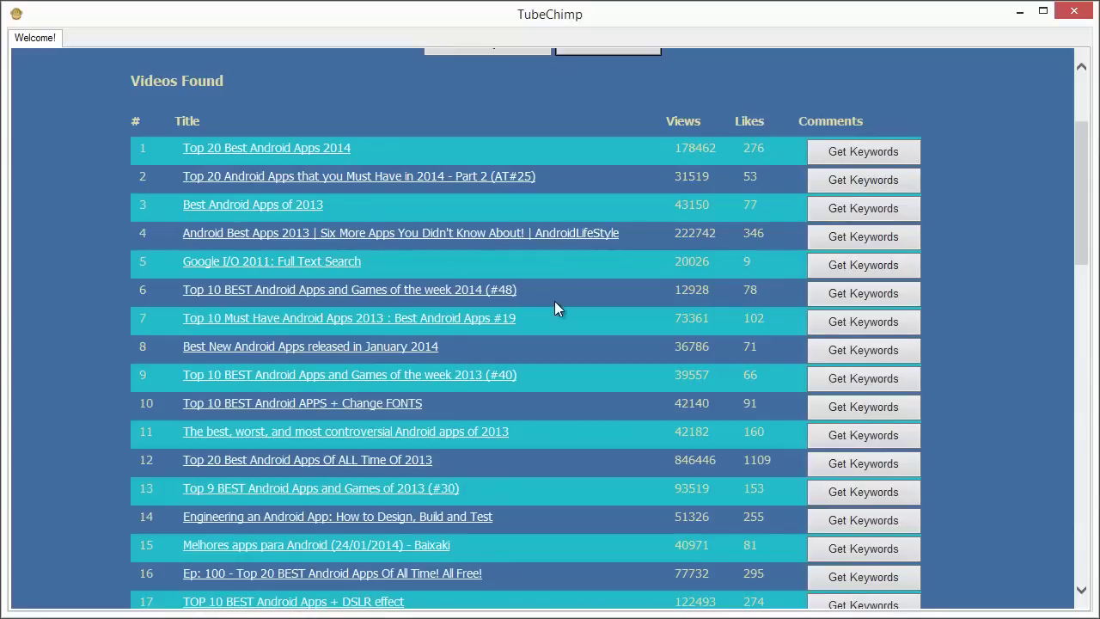
scroll(555, 302, down, 2)
scroll(555, 302, up, 2)
click(830, 293)
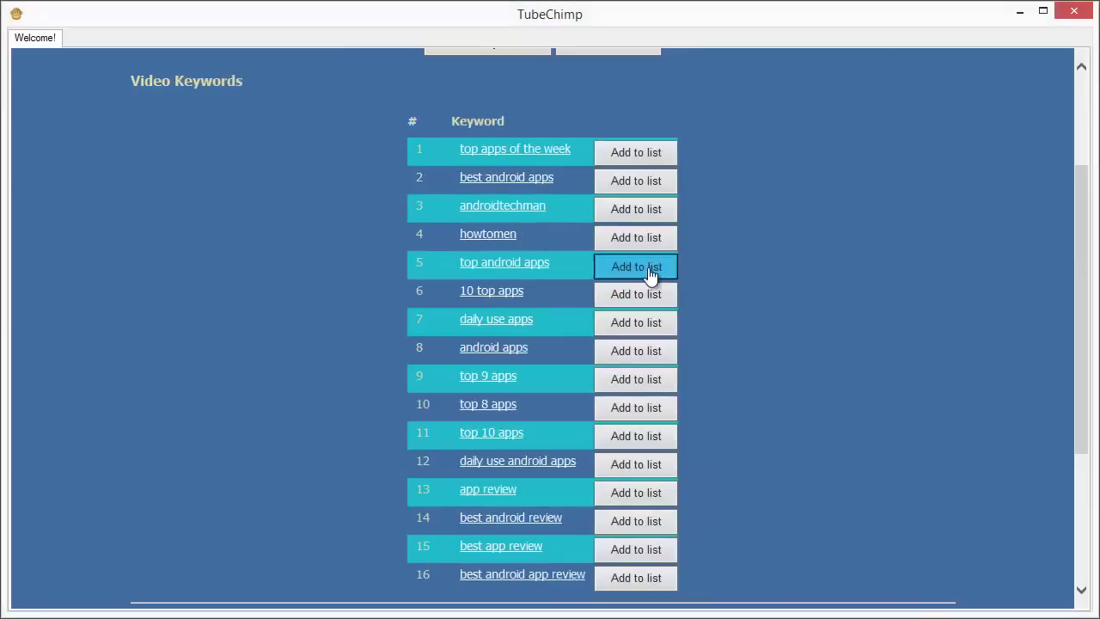
Add the video keywords "10 top apps", "top android apps", "howtomen", "android apps" and "top 9 apps" to the shortlist
click(653, 238)
click(651, 354)
click(656, 380)
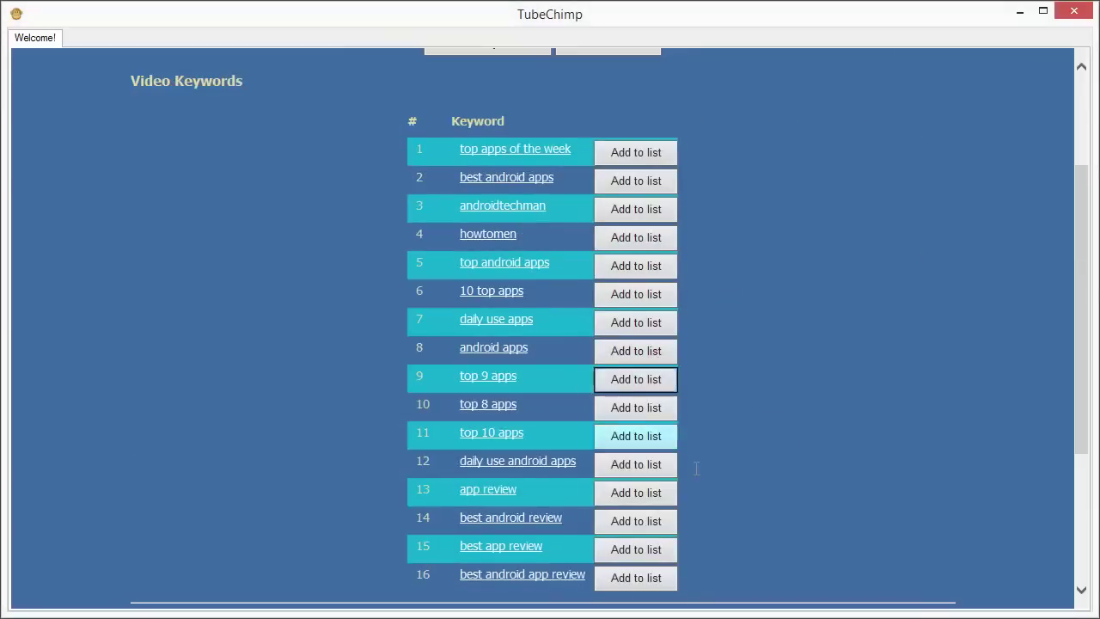
Select the entire text of the shortlisted keywords and review it from its first entry
scroll(702, 467, down, 3)
click(744, 490)
key(ctrl+a)
click(552, 499)
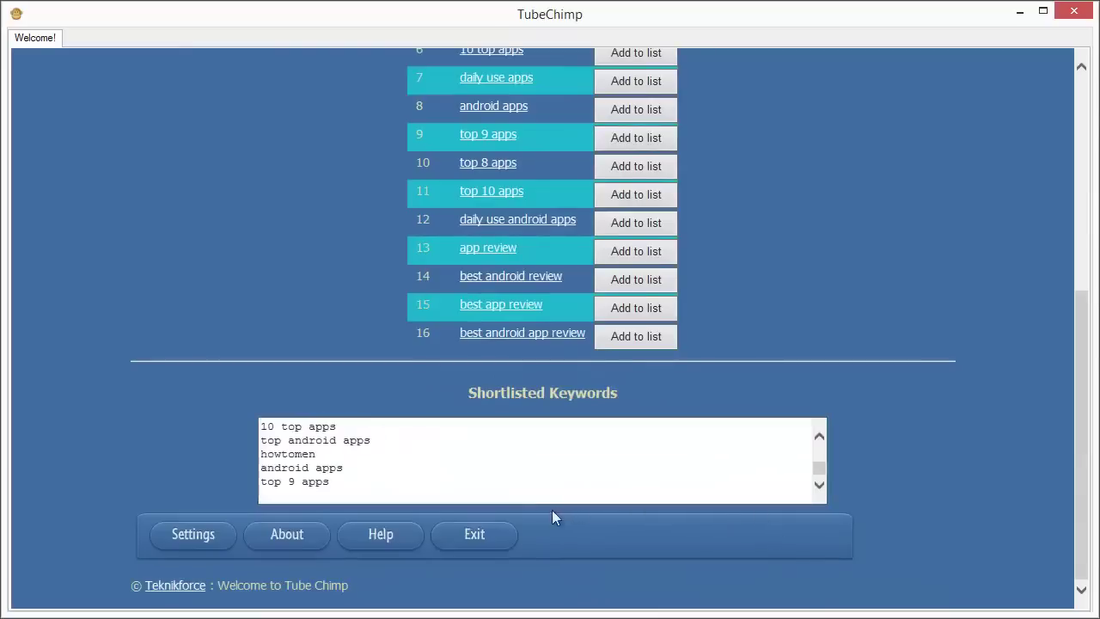
key(ctrl+a)
scroll(211, 408, up, 5)
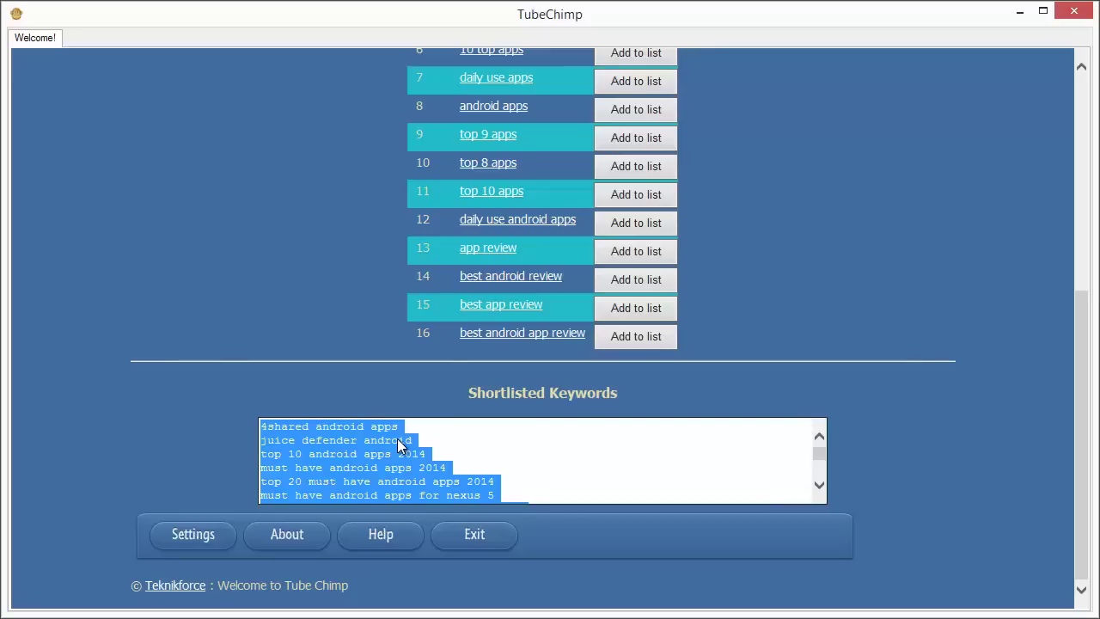
Deselect the shortlisted keywords' text and look over the video keywords and the shortlist, returning to the keyword search
click(833, 256)
scroll(803, 278, up, 5)
scroll(798, 288, down, 1)
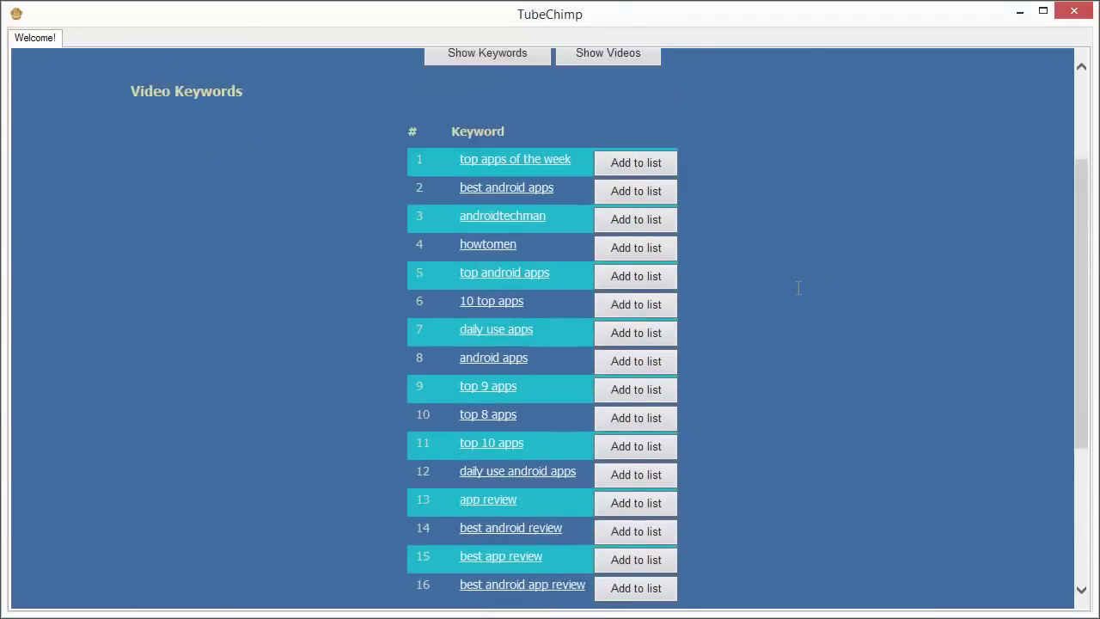
scroll(798, 288, down, 3)
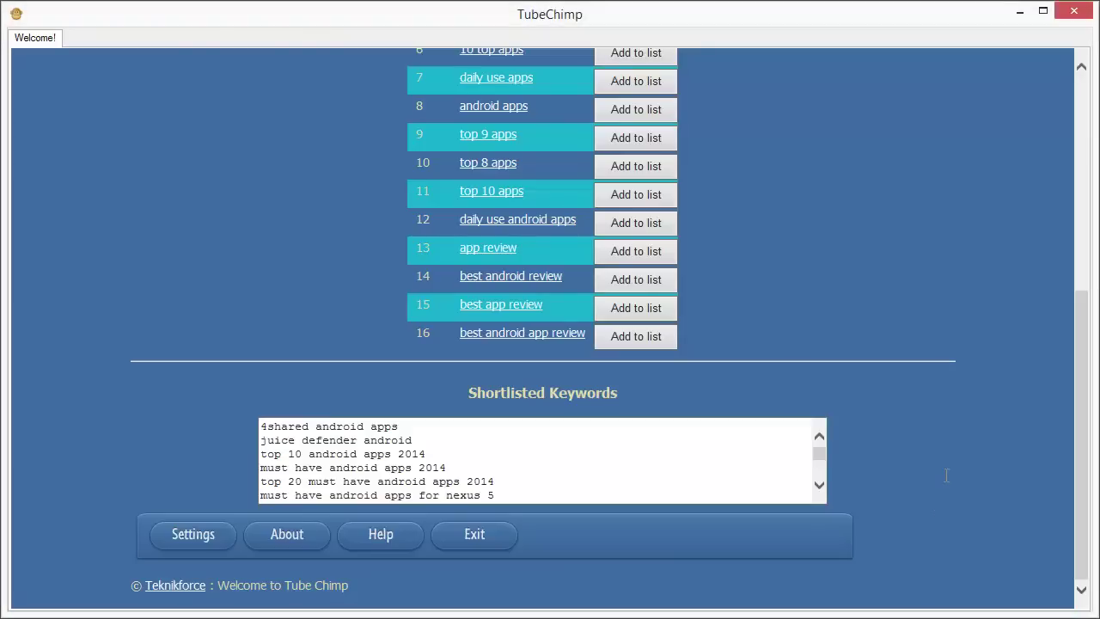
scroll(941, 490, up, 2)
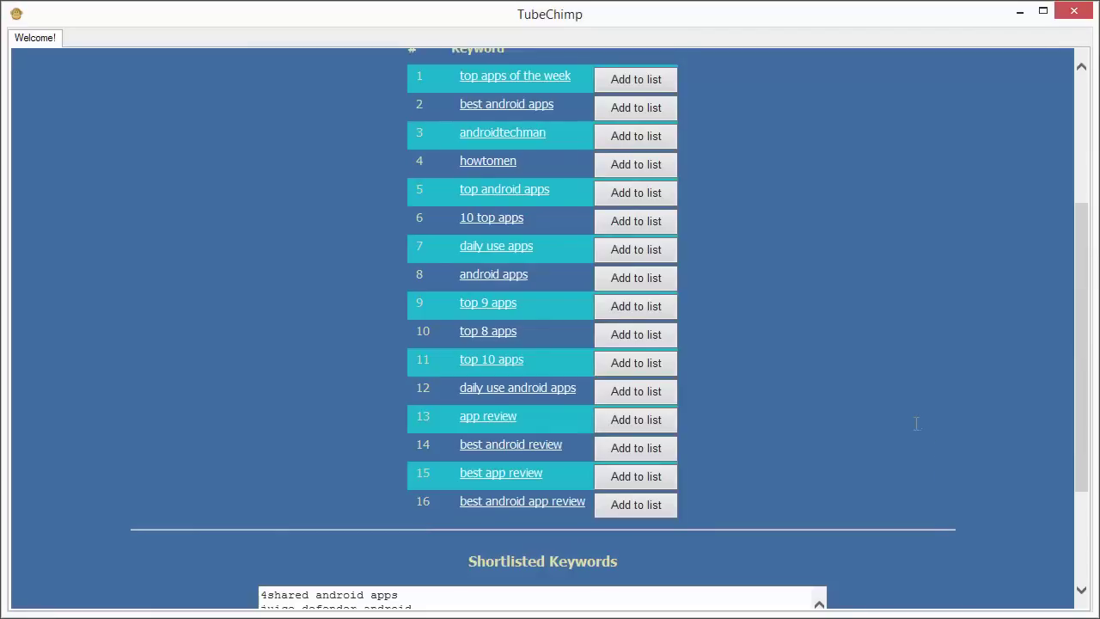
scroll(917, 422, up, 1)
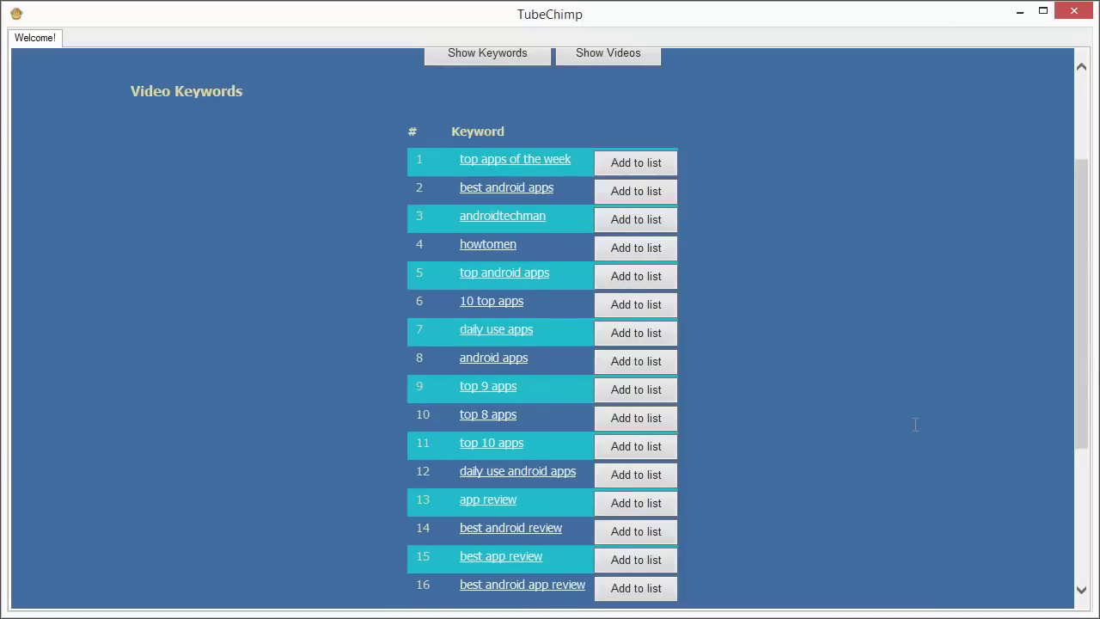
scroll(916, 422, up, 1)
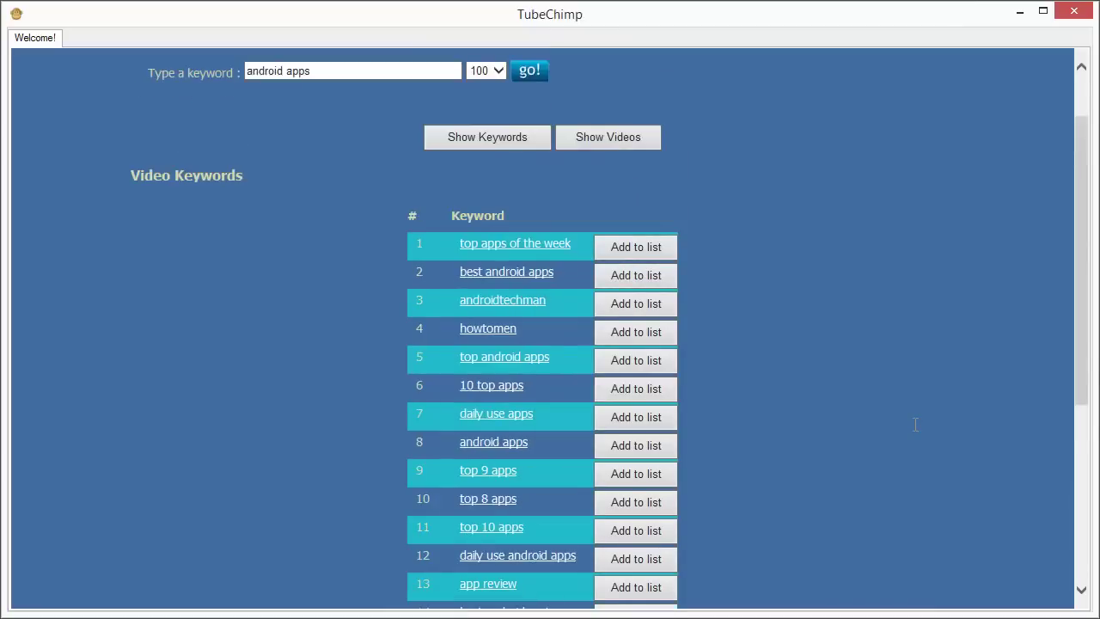
scroll(916, 423, up, 1)
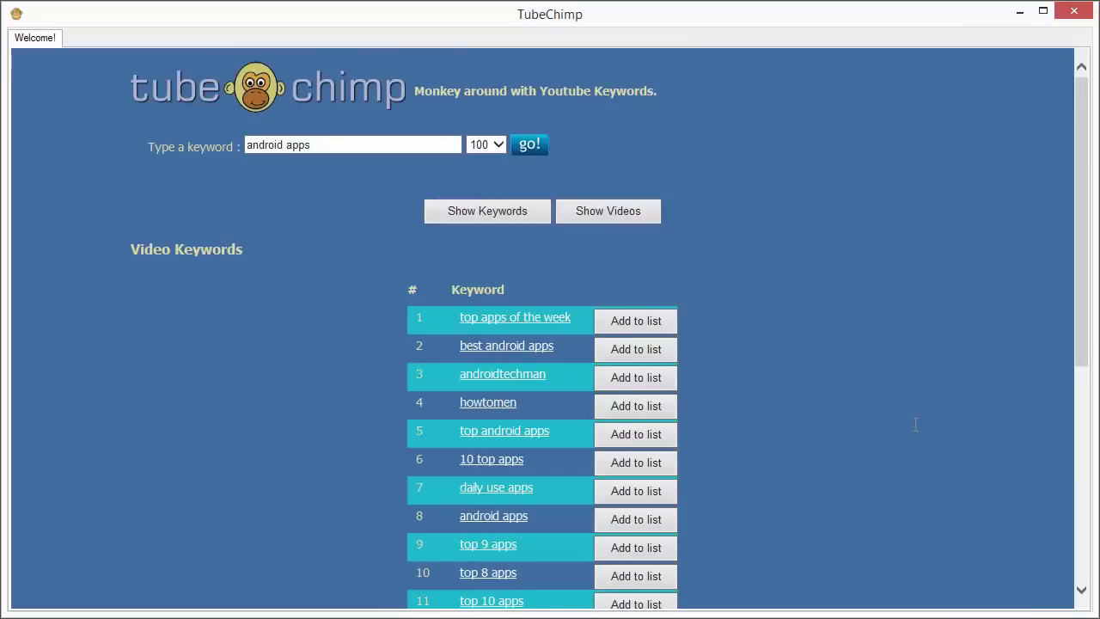